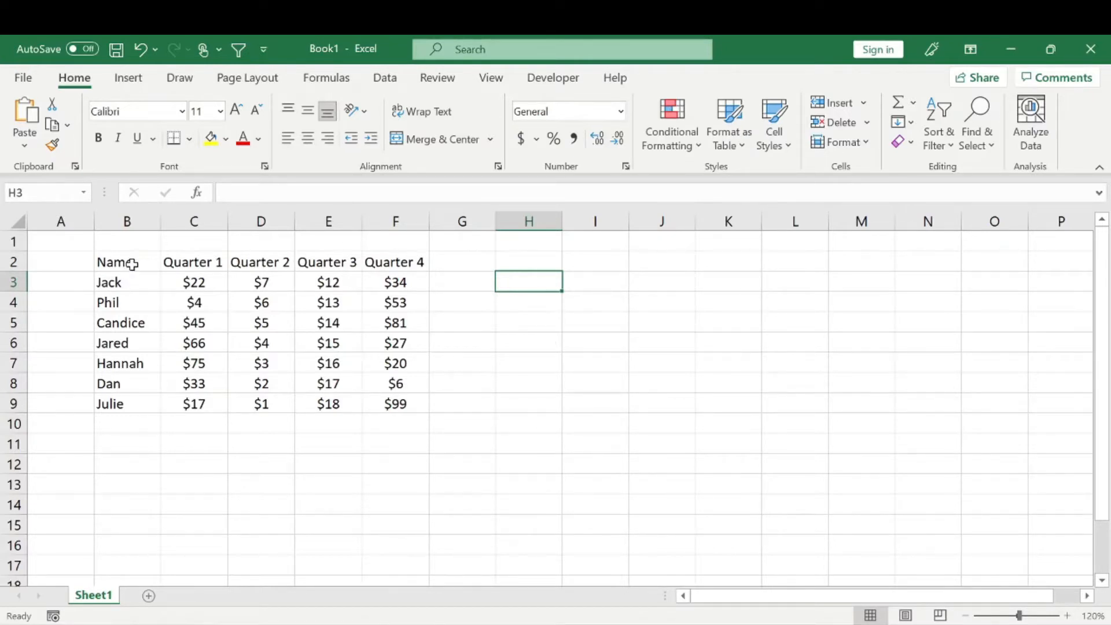
pyautogui.moveTo(132, 264); pyautogui.dragTo(379, 399)
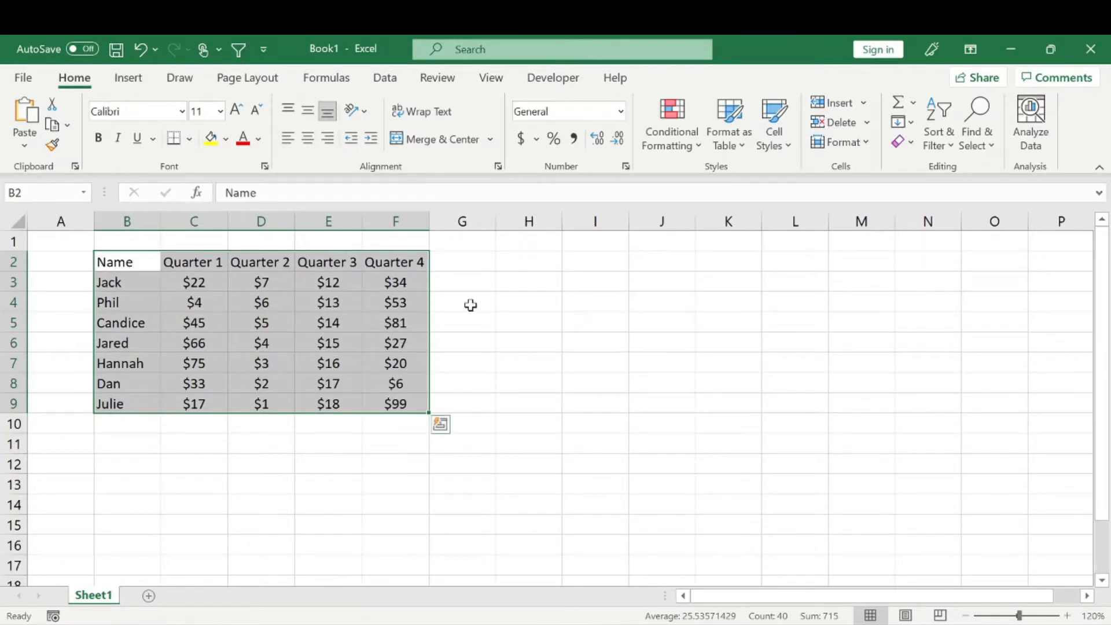
pyautogui.click(518, 279)
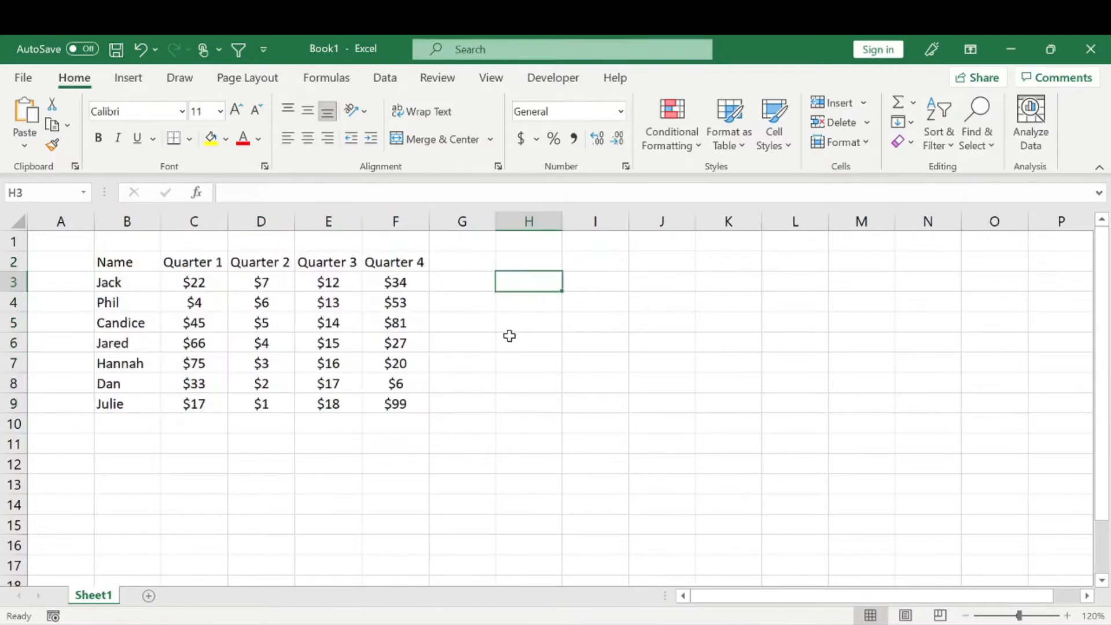
pyautogui.moveTo(138, 282); pyautogui.dragTo(164, 555)
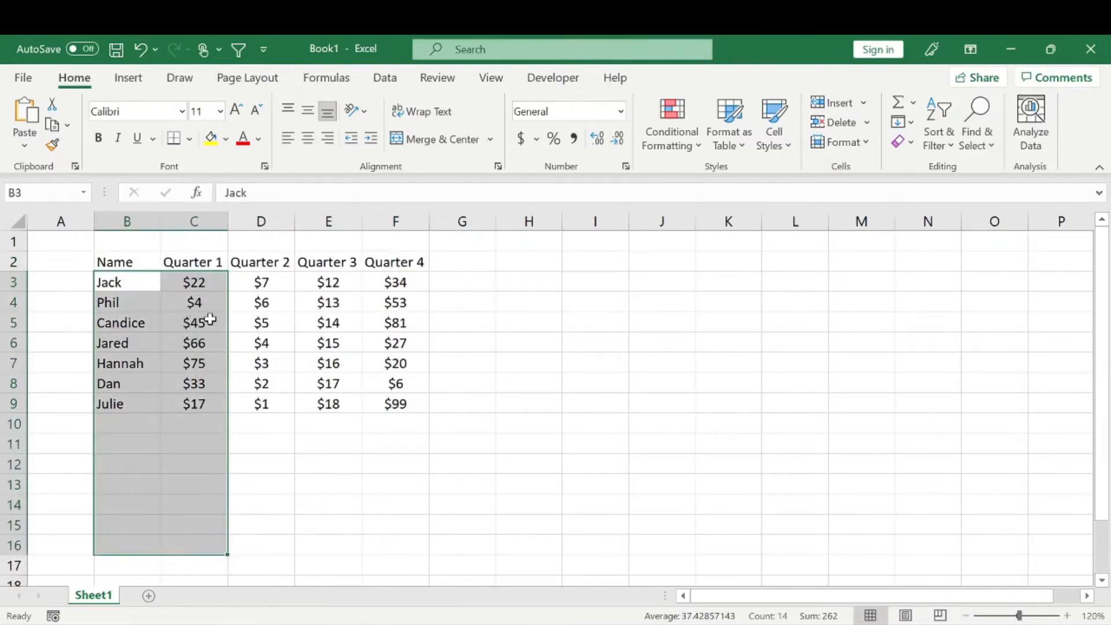
pyautogui.moveTo(225, 283); pyautogui.dragTo(358, 304)
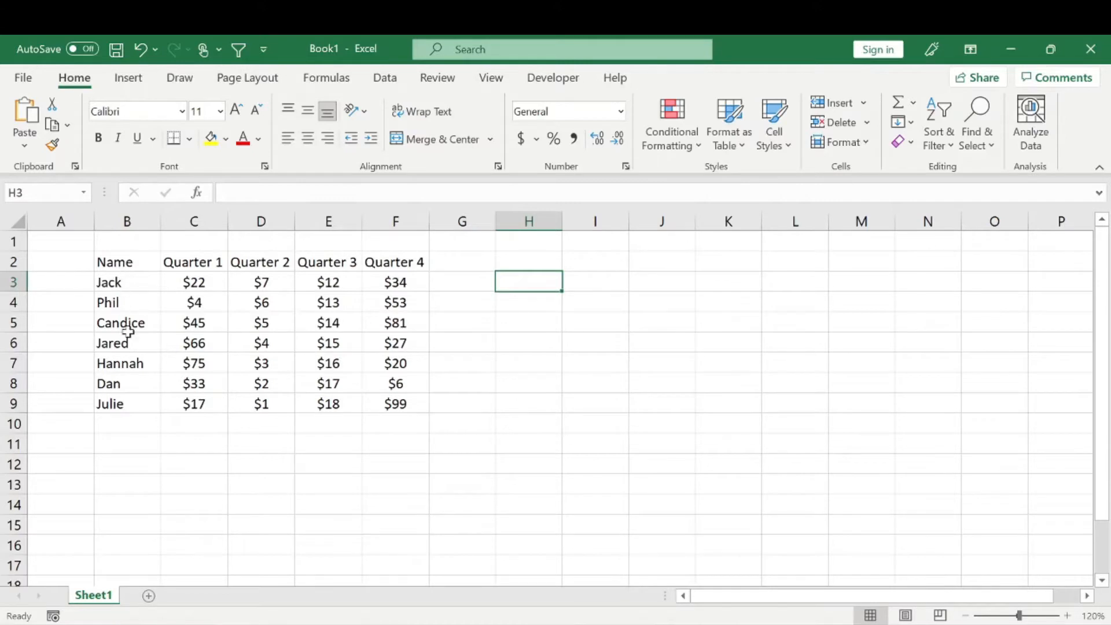
pyautogui.moveTo(199, 260); pyautogui.dragTo(428, 261)
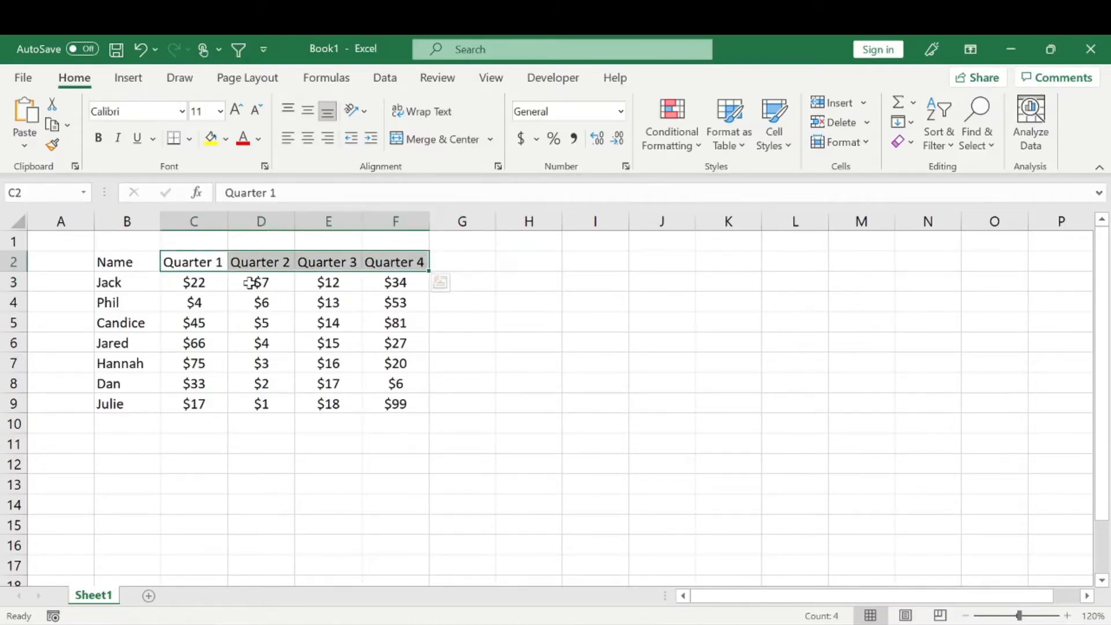
# - Enter the name of the second person listed in the table (cell B4) as the lookup name in cell H3
pyautogui.click(535, 283)
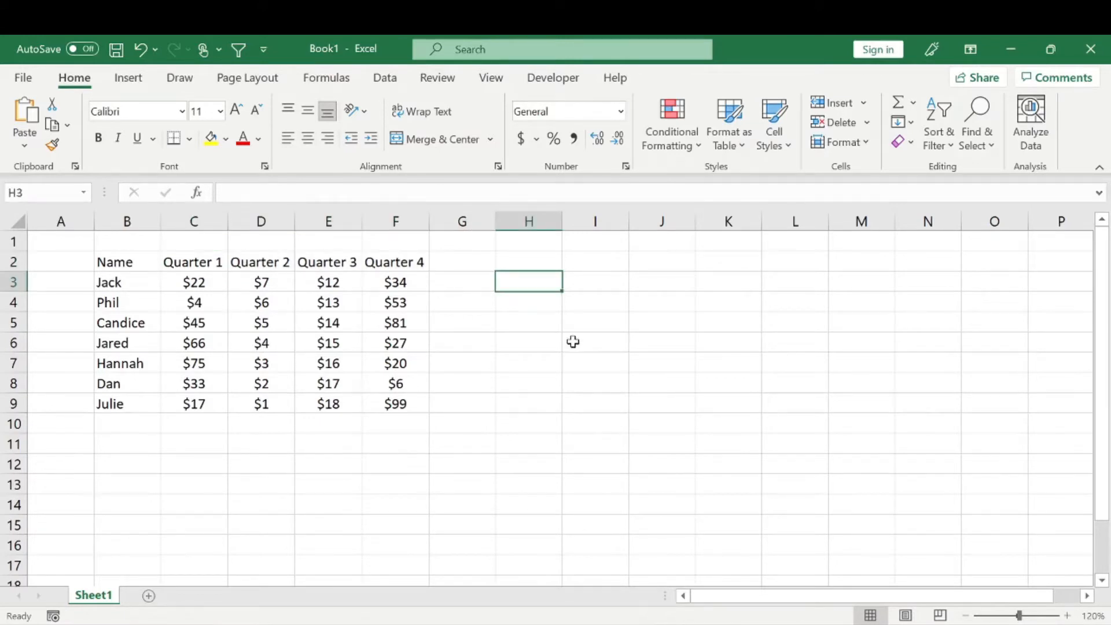
pyautogui.write('OH')
pyautogui.press('BackSpace')
pyautogui.press('BackSpace')
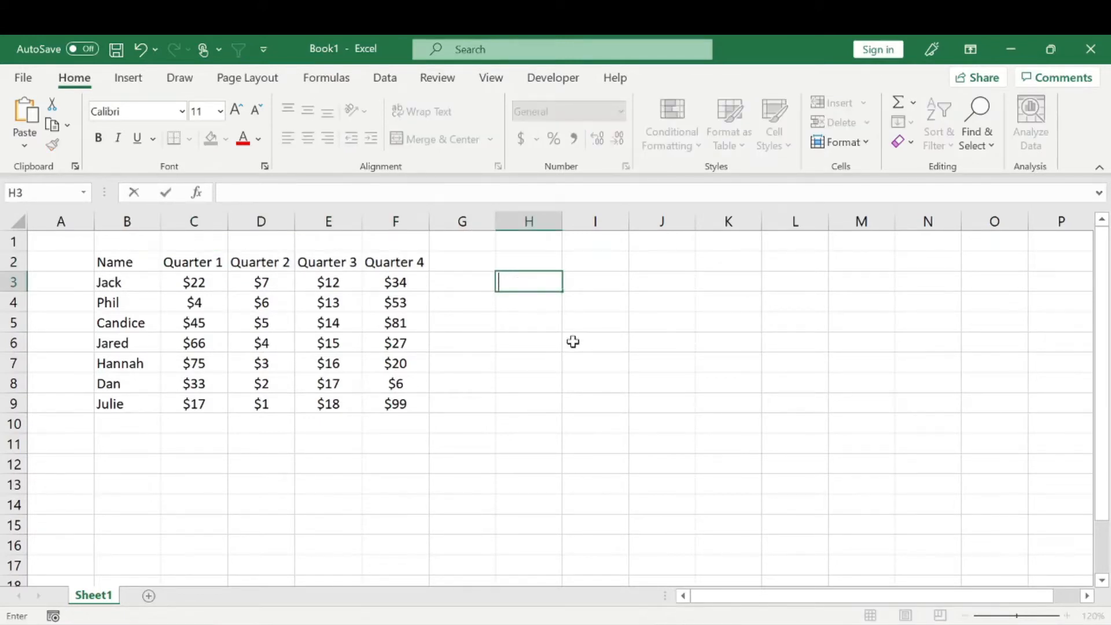
pyautogui.write('Phil')
pyautogui.press('Return')
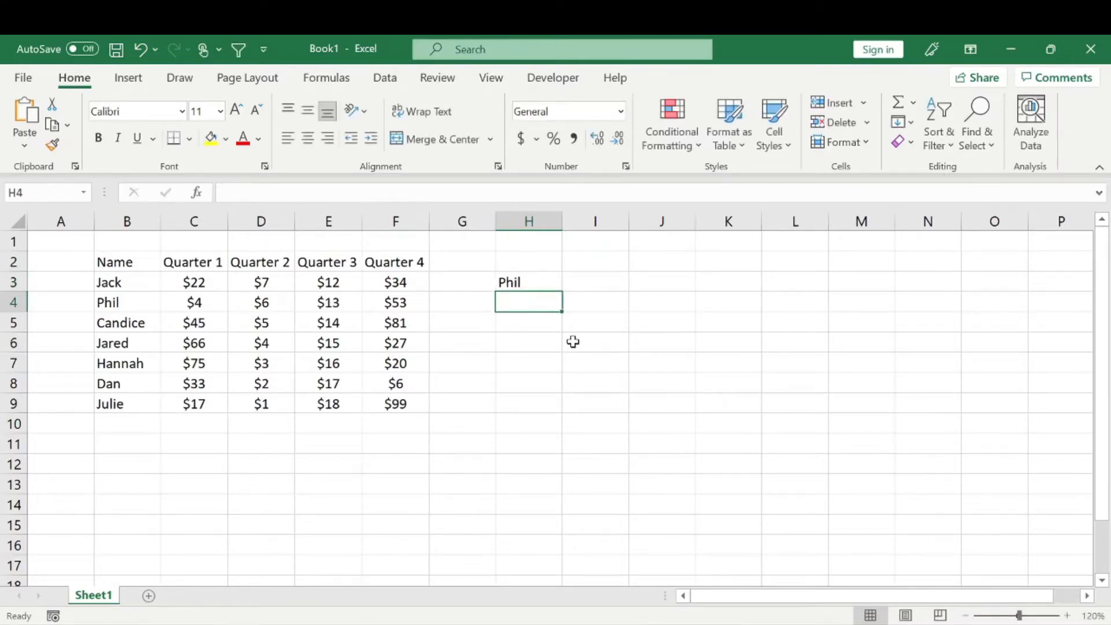
pyautogui.moveTo(191, 282); pyautogui.dragTo(395, 390)
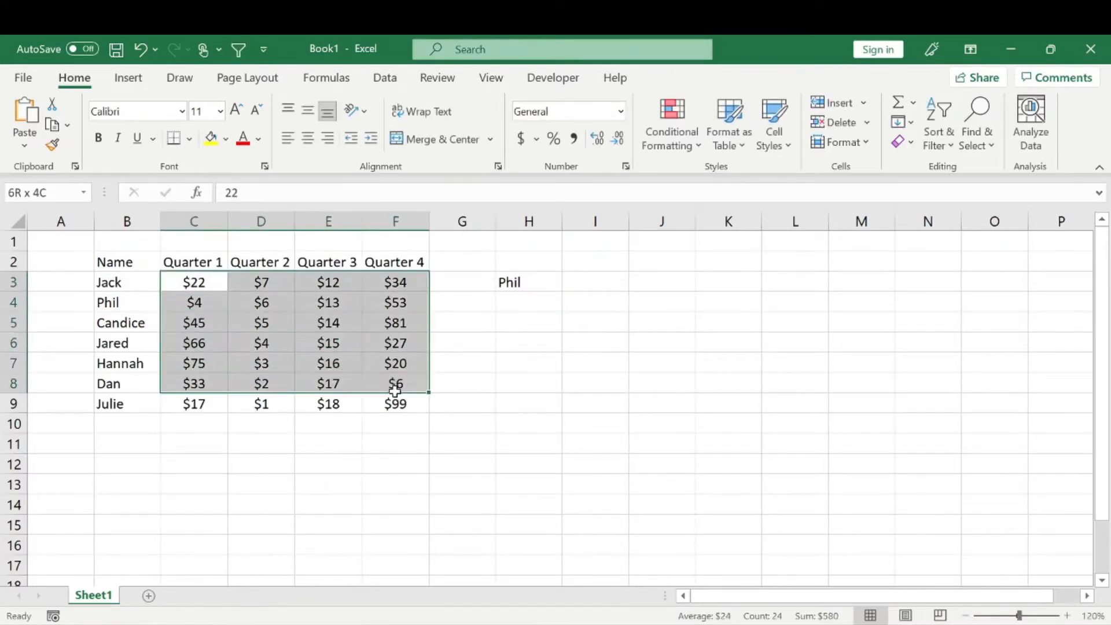
pyautogui.moveTo(133, 263); pyautogui.dragTo(139, 405)
pyautogui.moveTo(196, 283); pyautogui.dragTo(389, 403)
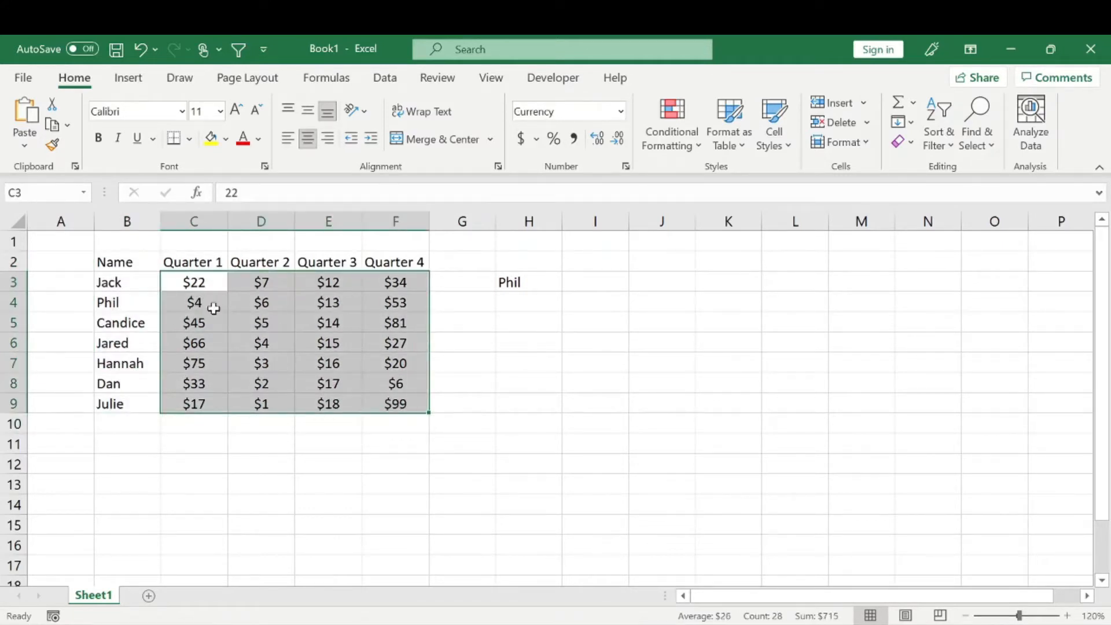
# - Enter "Quarter 2" as the lookup quarter in cell H4
pyautogui.click(523, 309)
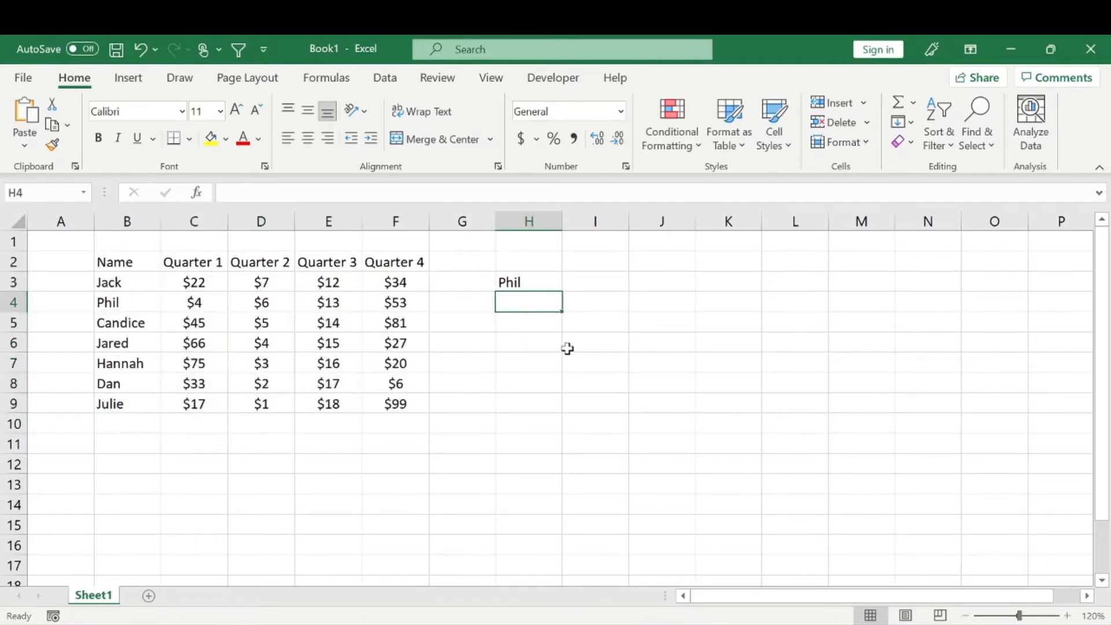
pyautogui.write('Quarter')
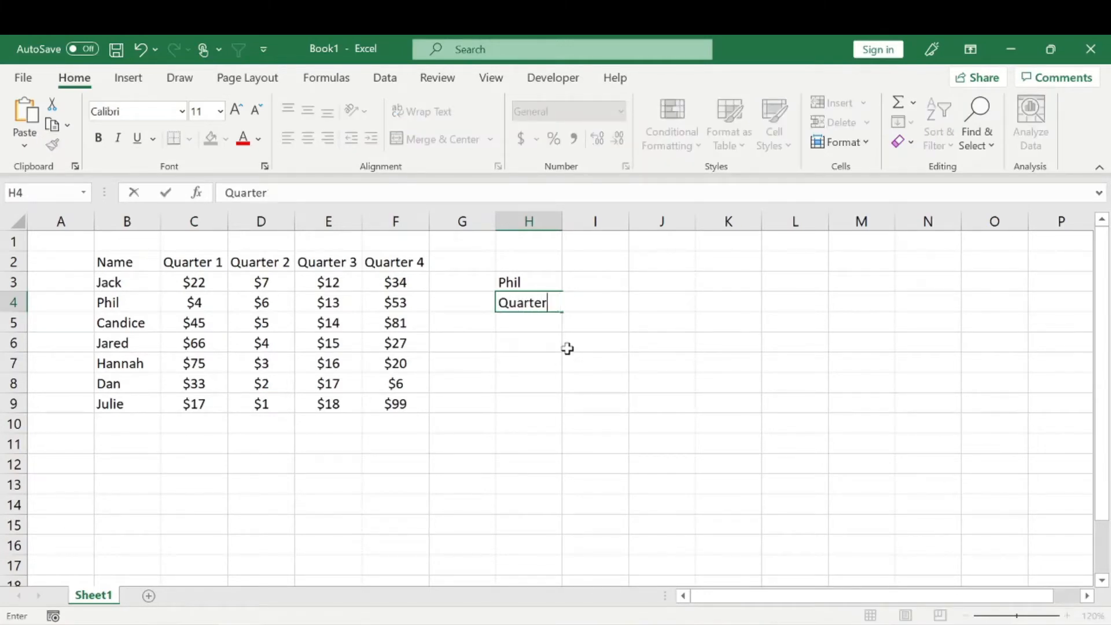
pyautogui.write('22')
pyautogui.press('Return')
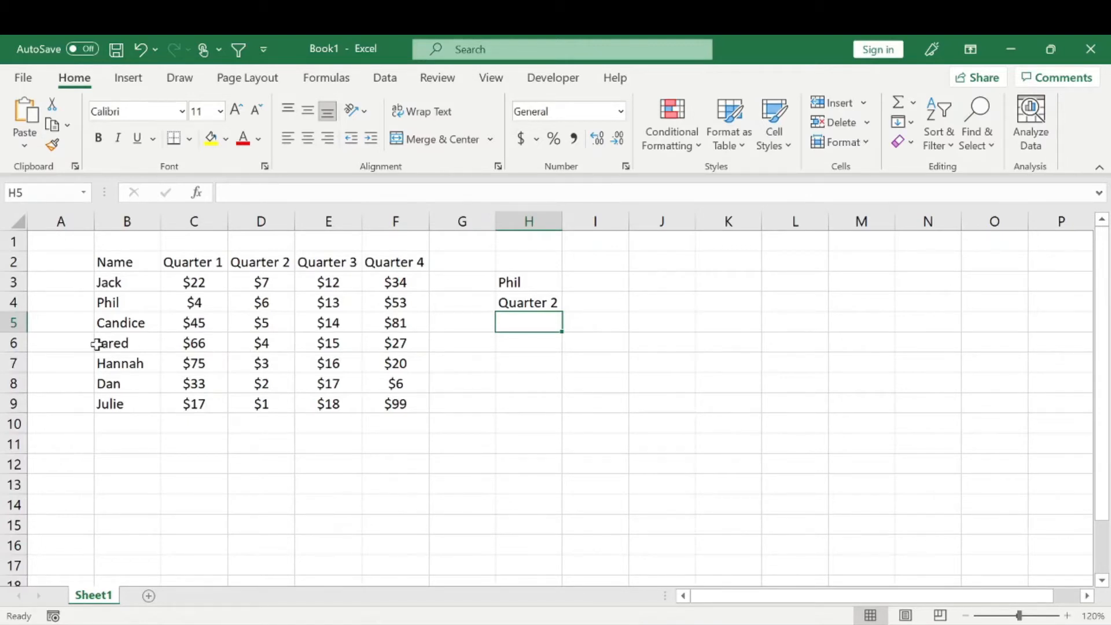
# - Start an INDEX formula in cell H6 with columns C:F as its array
pyautogui.click(259, 300)
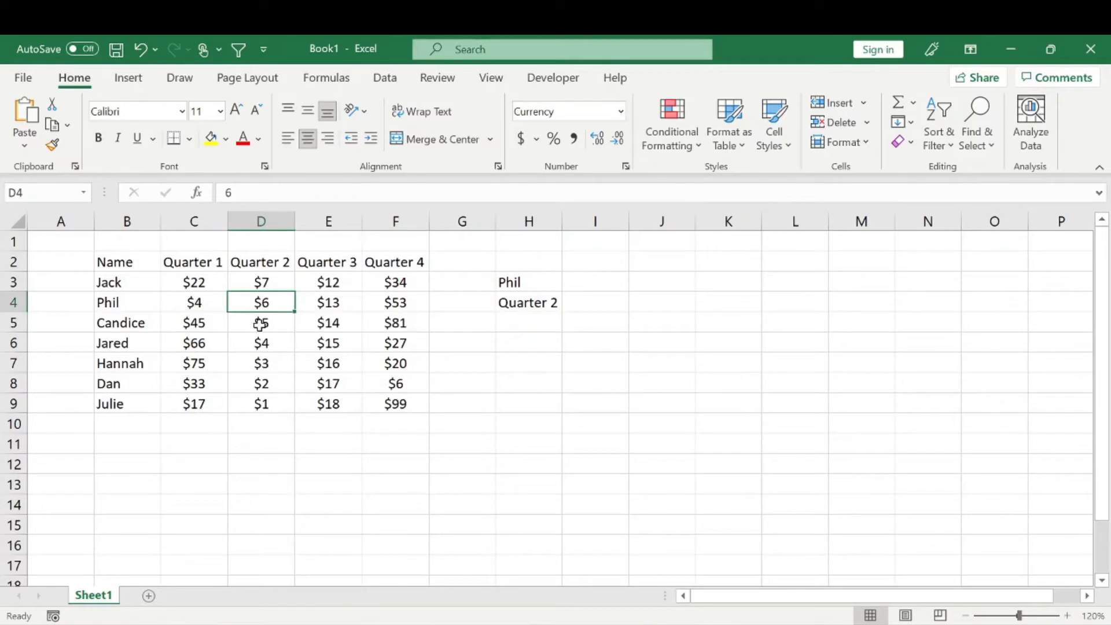
pyautogui.click(543, 339)
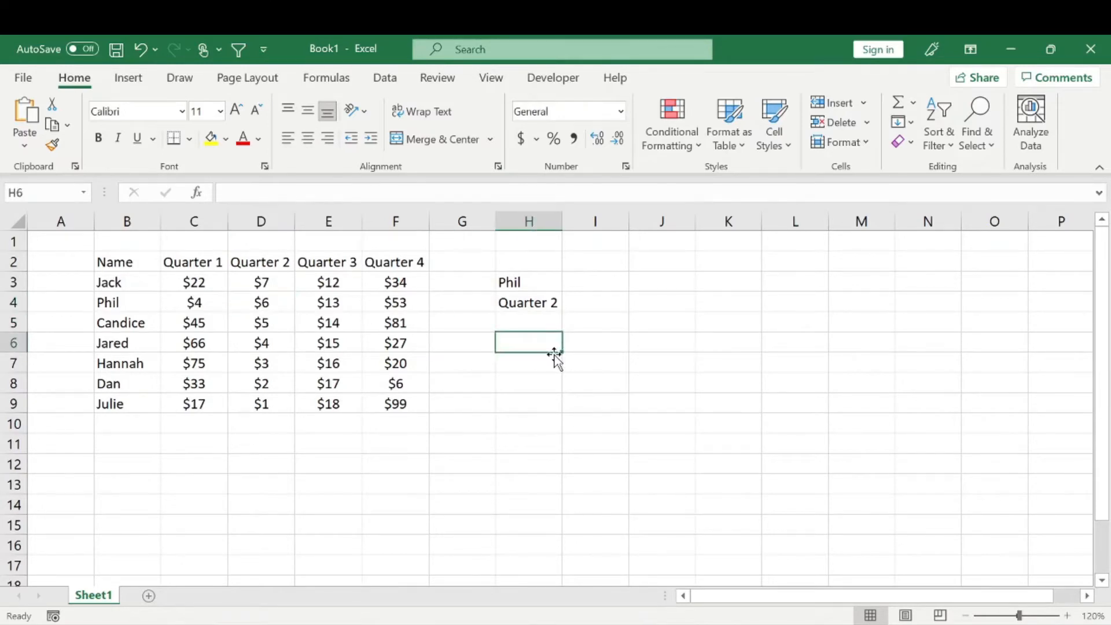
pyautogui.write('=ind')
pyautogui.press('Tab')
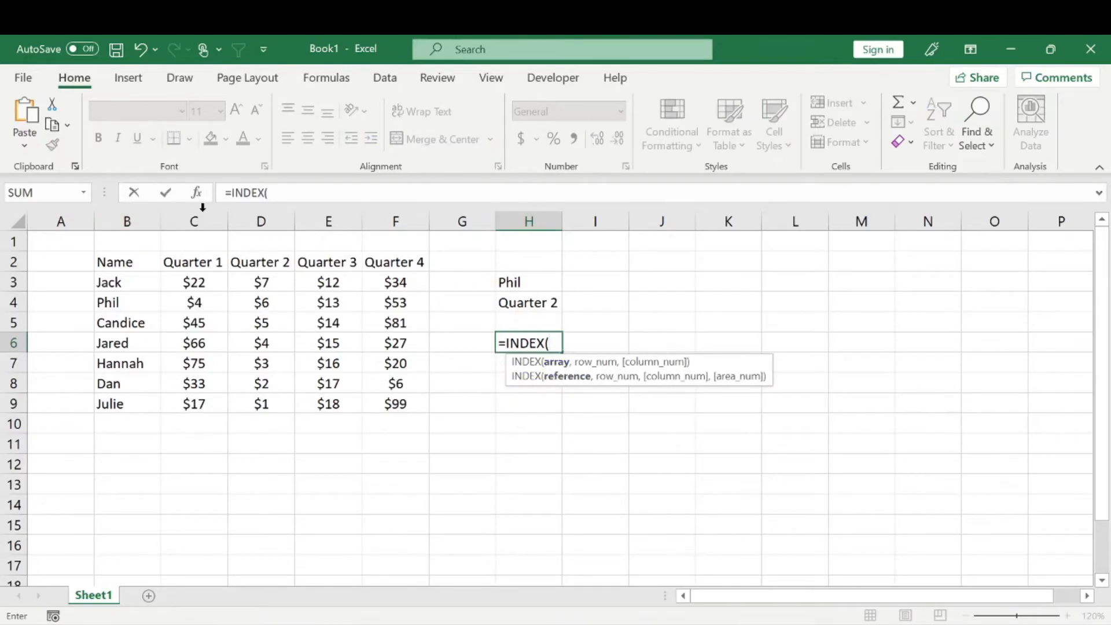
pyautogui.moveTo(199, 220); pyautogui.dragTo(380, 215)
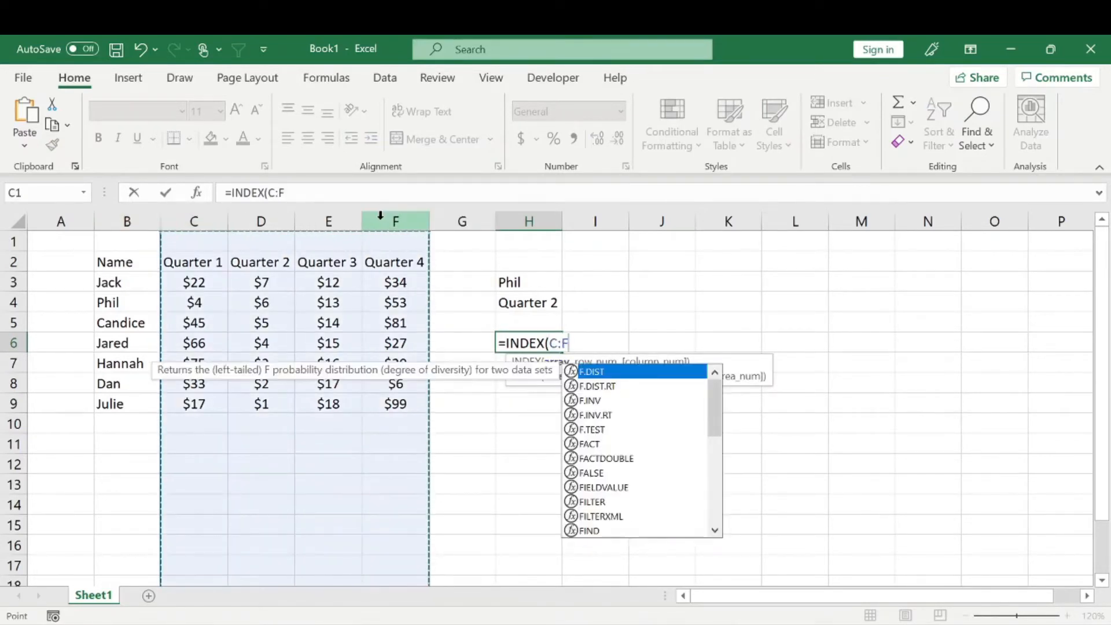
pyautogui.write(',')
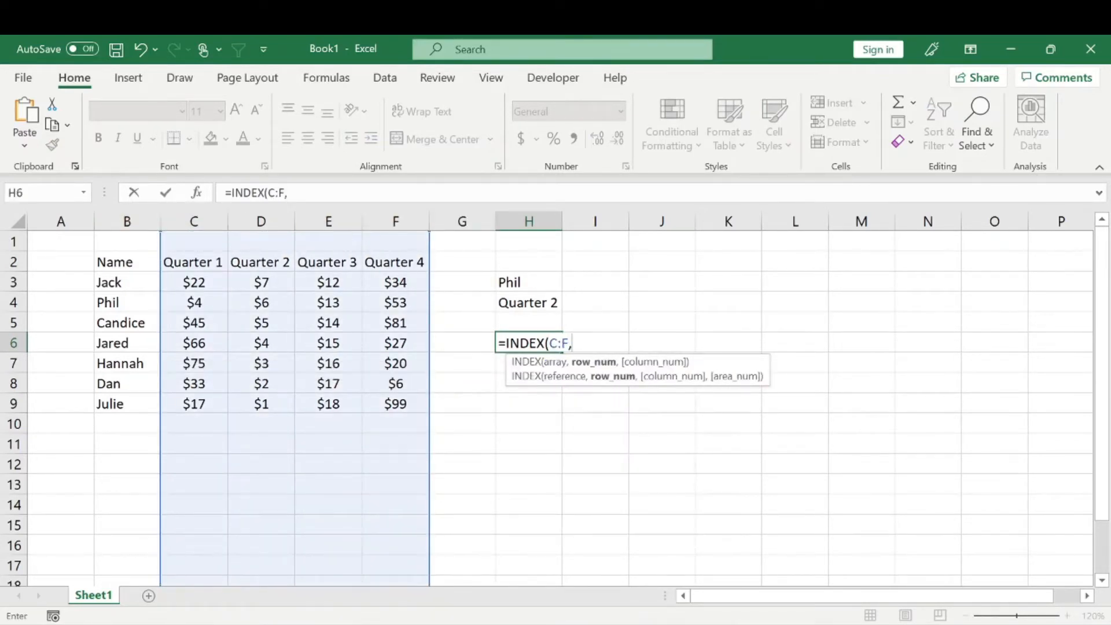
# - Add MATCH(H3,B:B,0) as the row number argument of the INDEX formula, using an exact match
pyautogui.write('mat')
pyautogui.press('Tab')
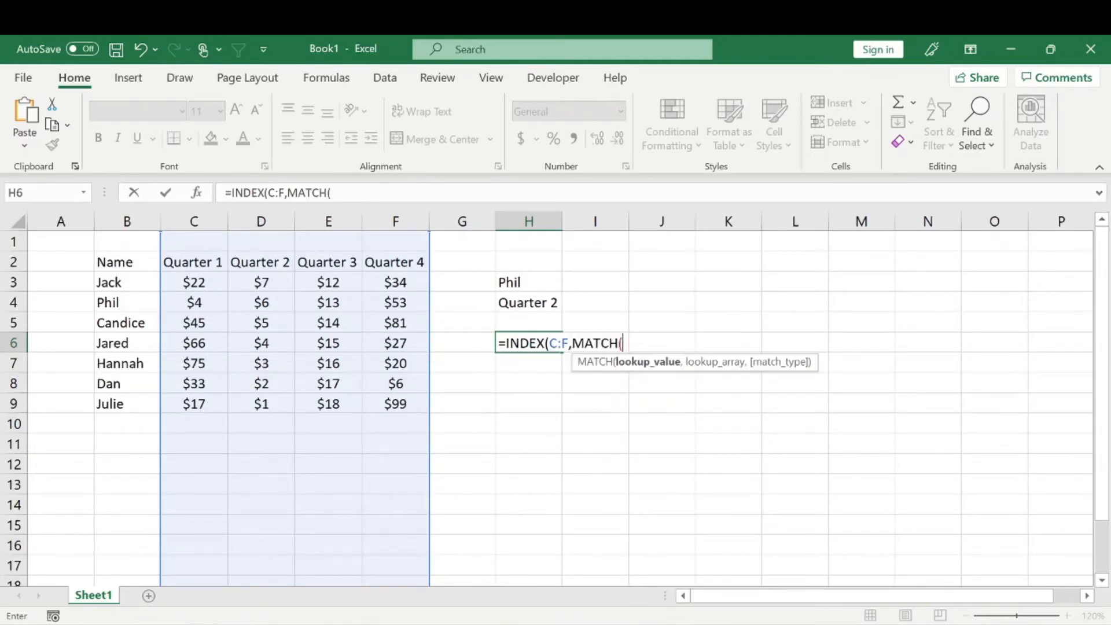
pyautogui.click(513, 281)
pyautogui.write(',')
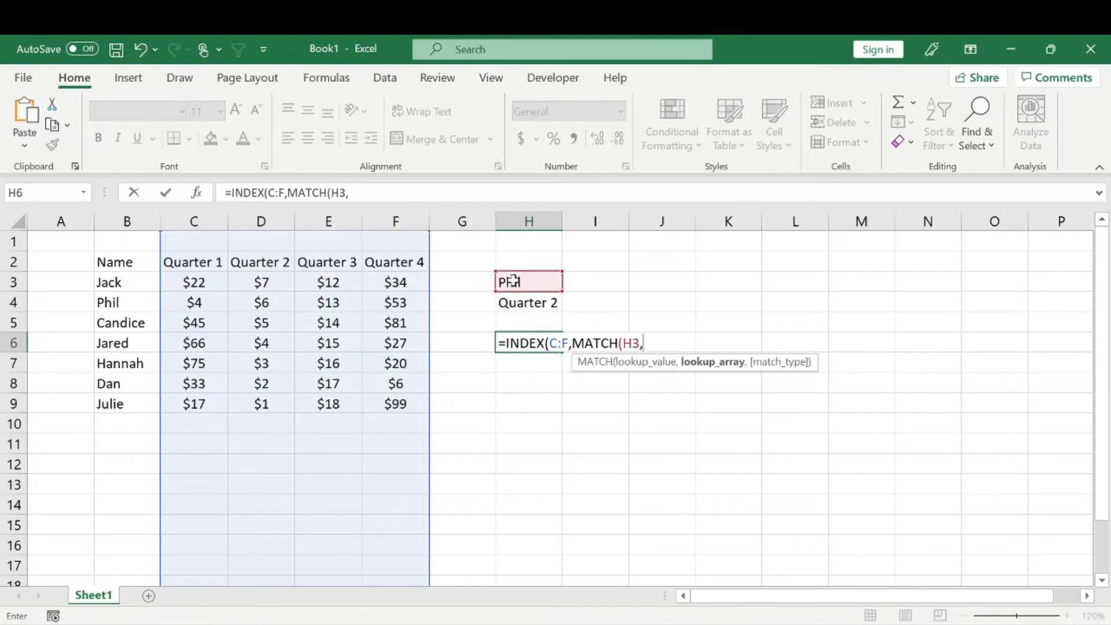
pyautogui.click(115, 223)
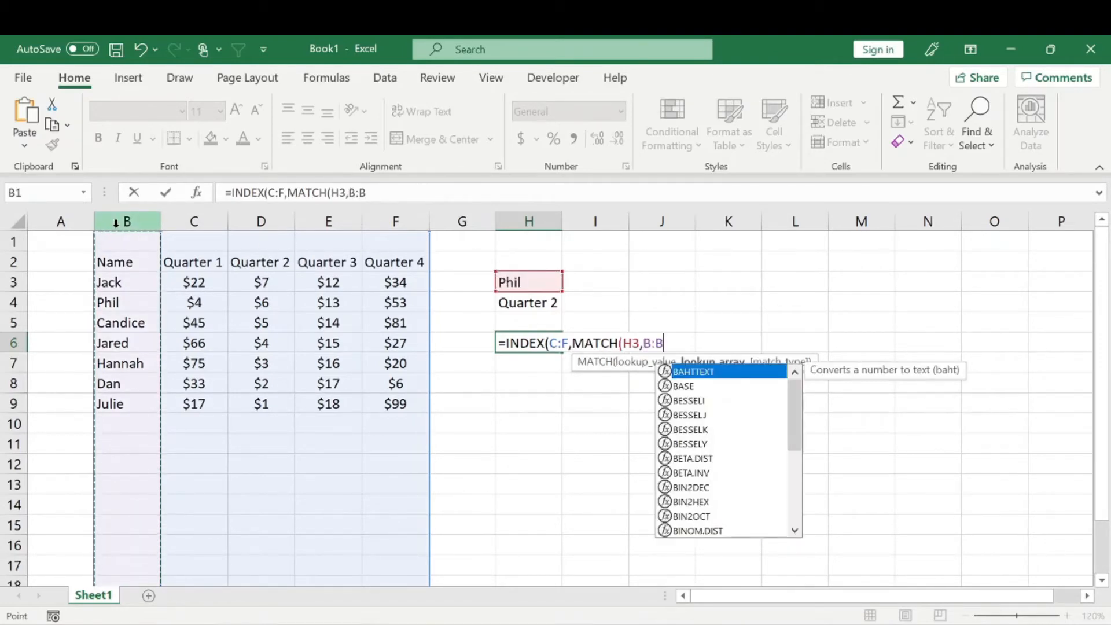
pyautogui.write(',')
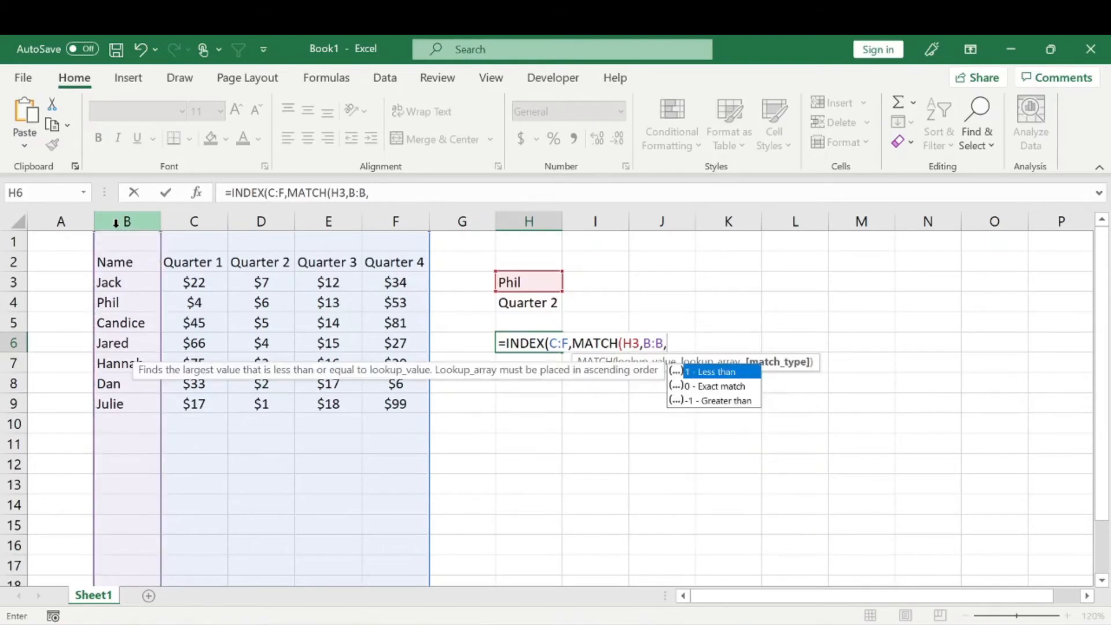
pyautogui.press('Down')
pyautogui.press('Tab')
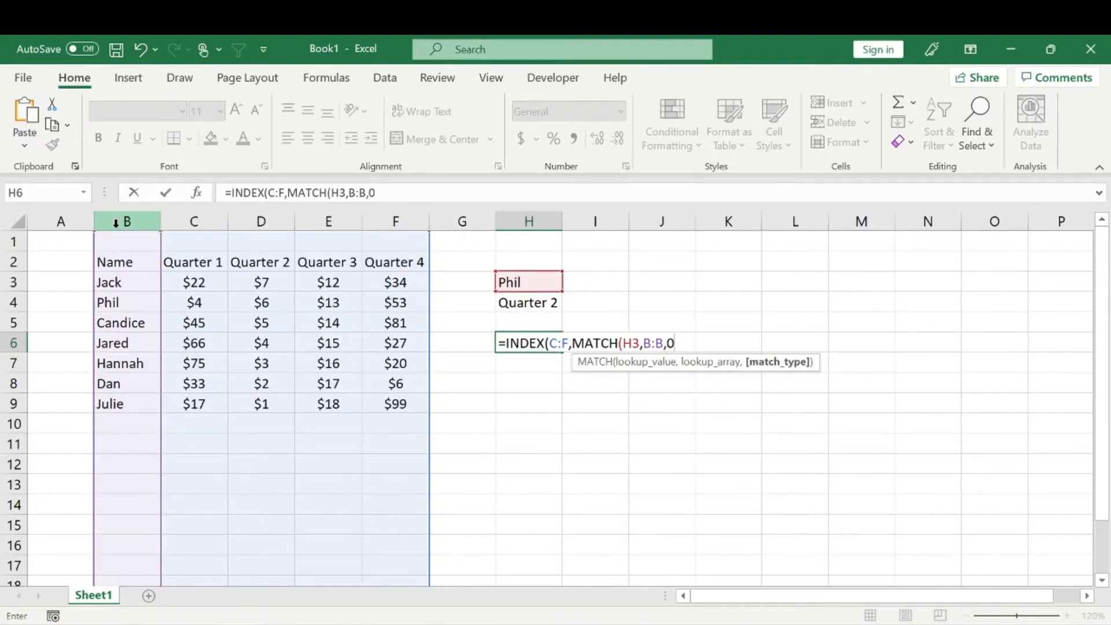
pyautogui.write('),')
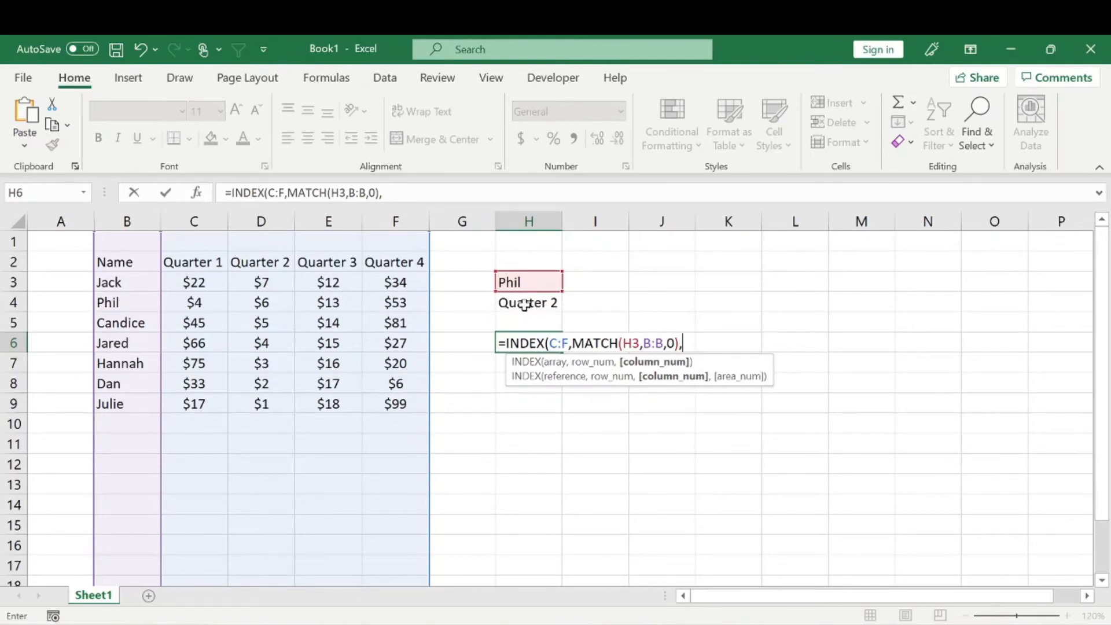
# - Add MATCH(H4,C2:F2,0) as the column number argument with an exact match, and complete the INDEX formula in H6
pyautogui.write('mat')
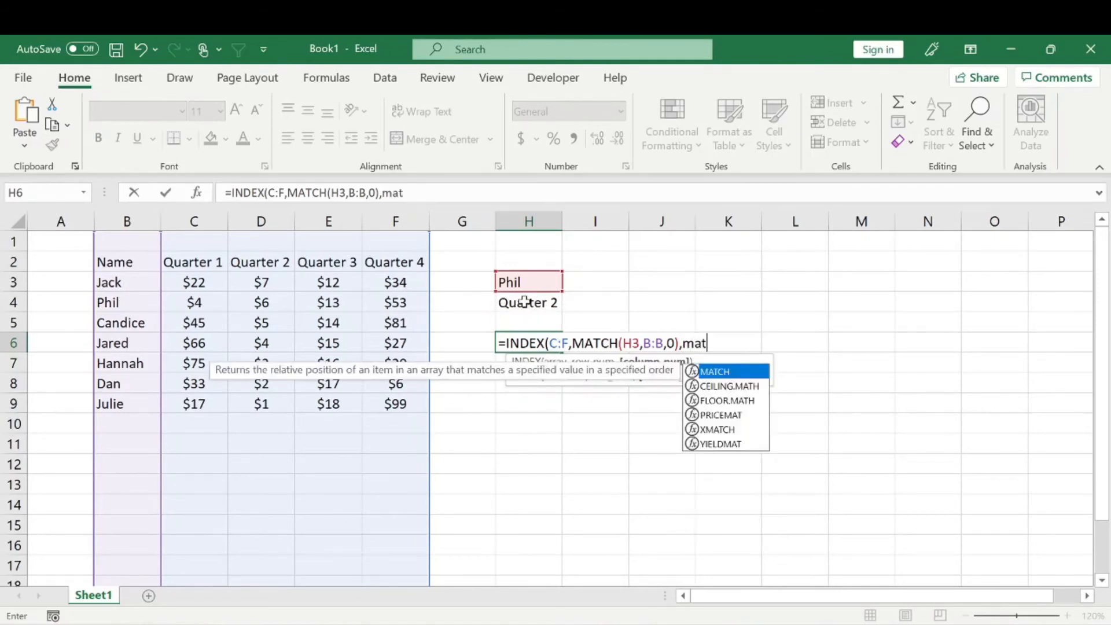
pyautogui.press('Tab')
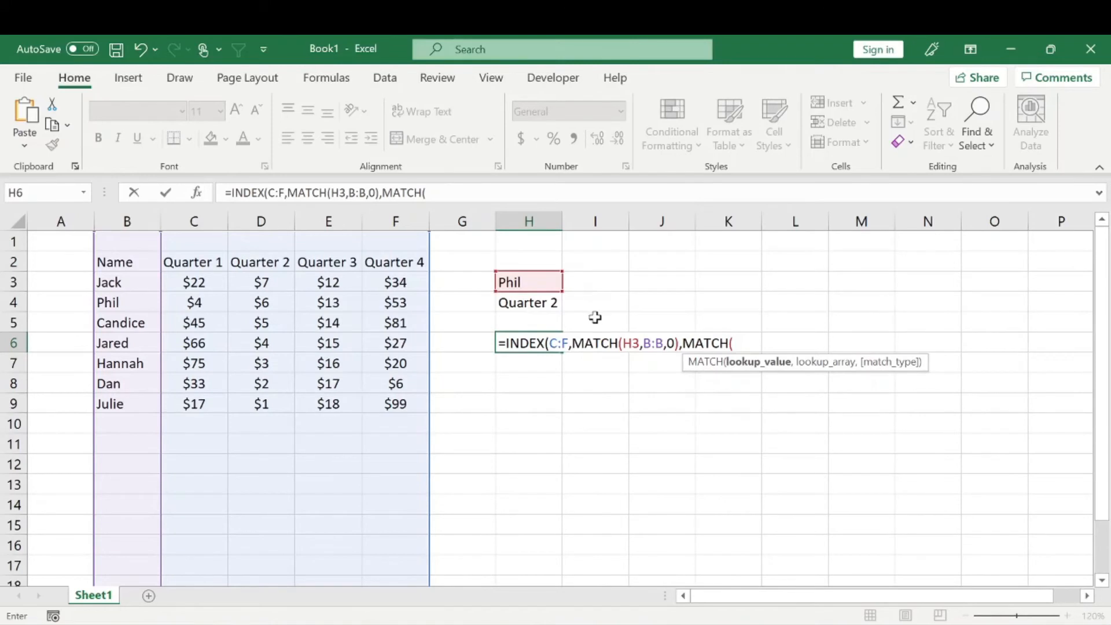
pyautogui.press('F2')
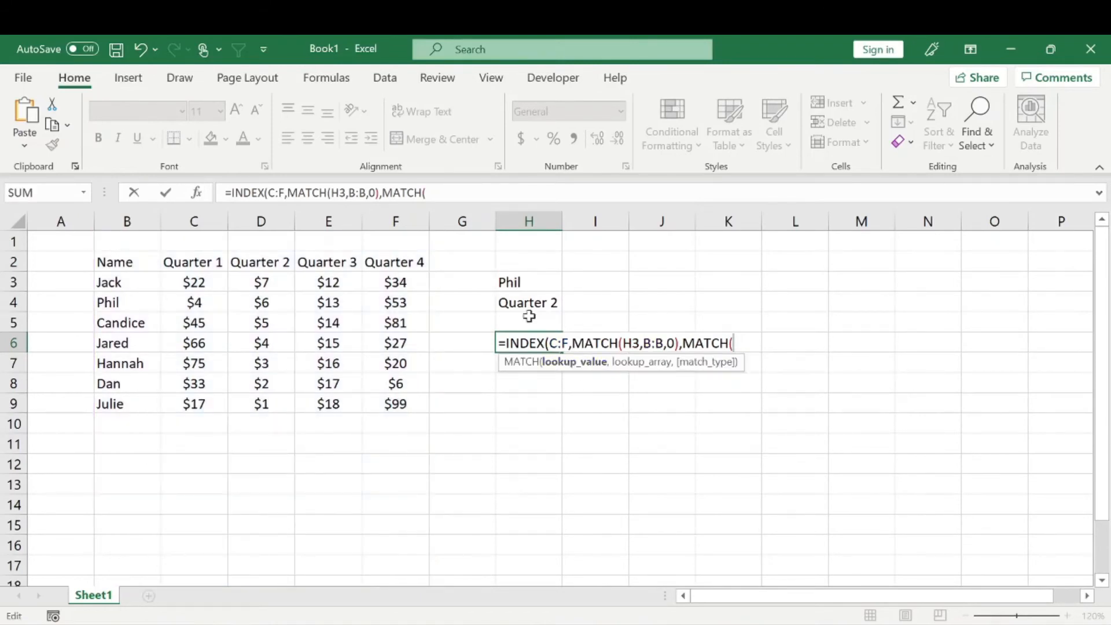
pyautogui.click(515, 302)
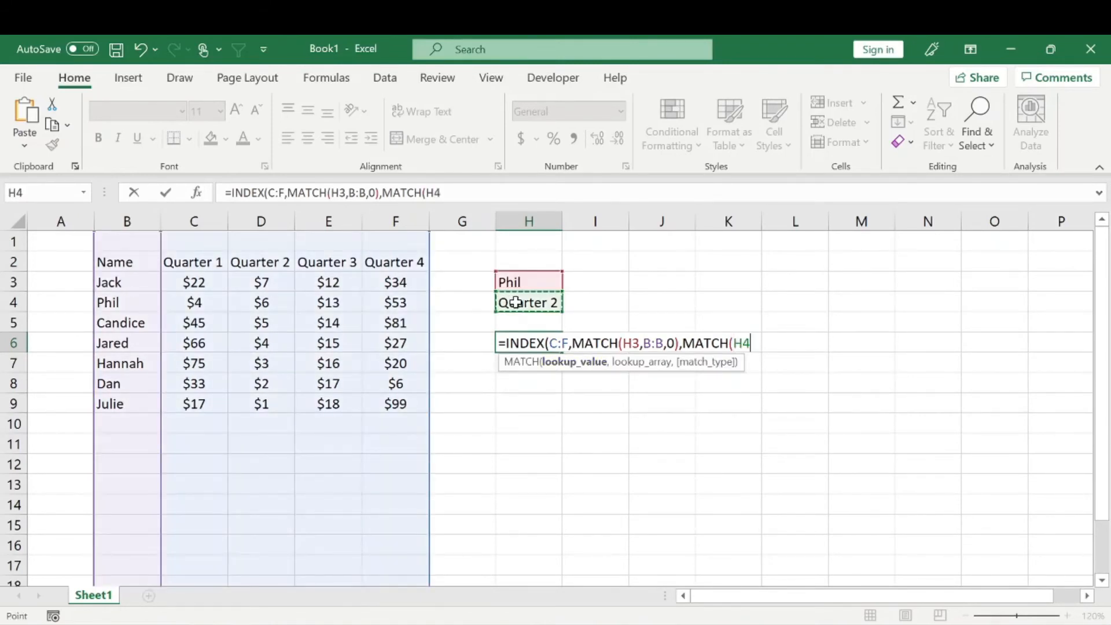
pyautogui.write(',')
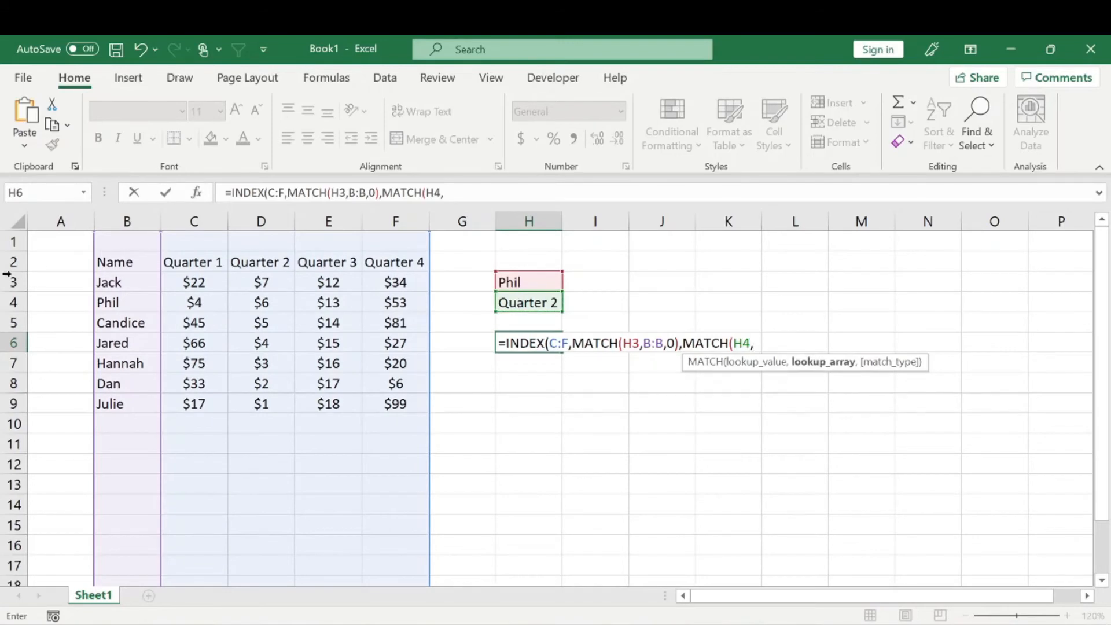
pyautogui.moveTo(186, 262); pyautogui.dragTo(383, 261)
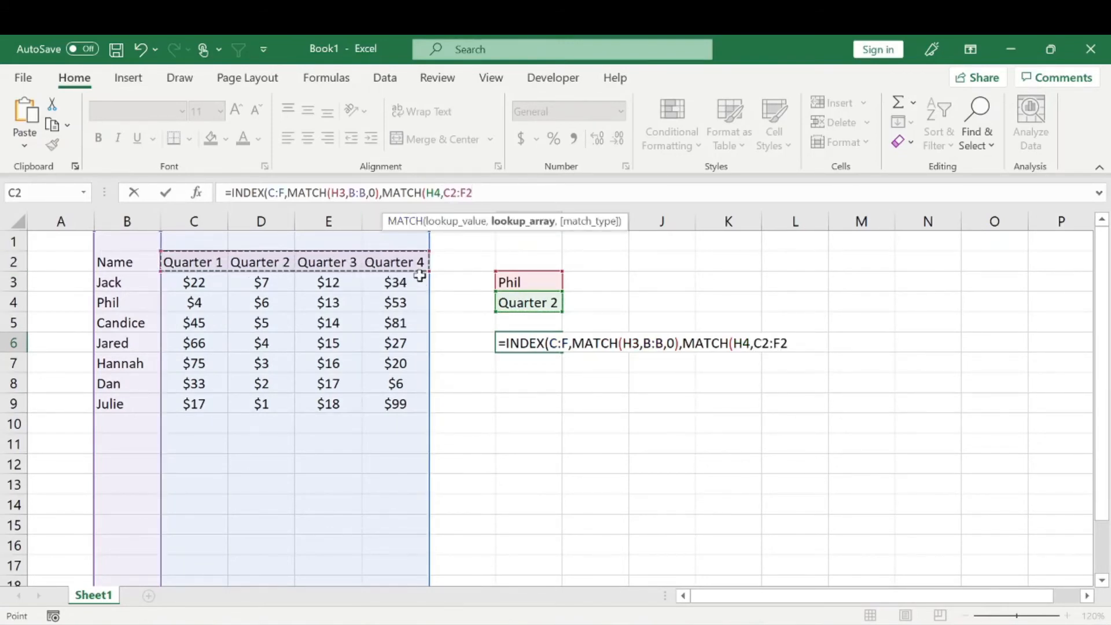
pyautogui.write(',')
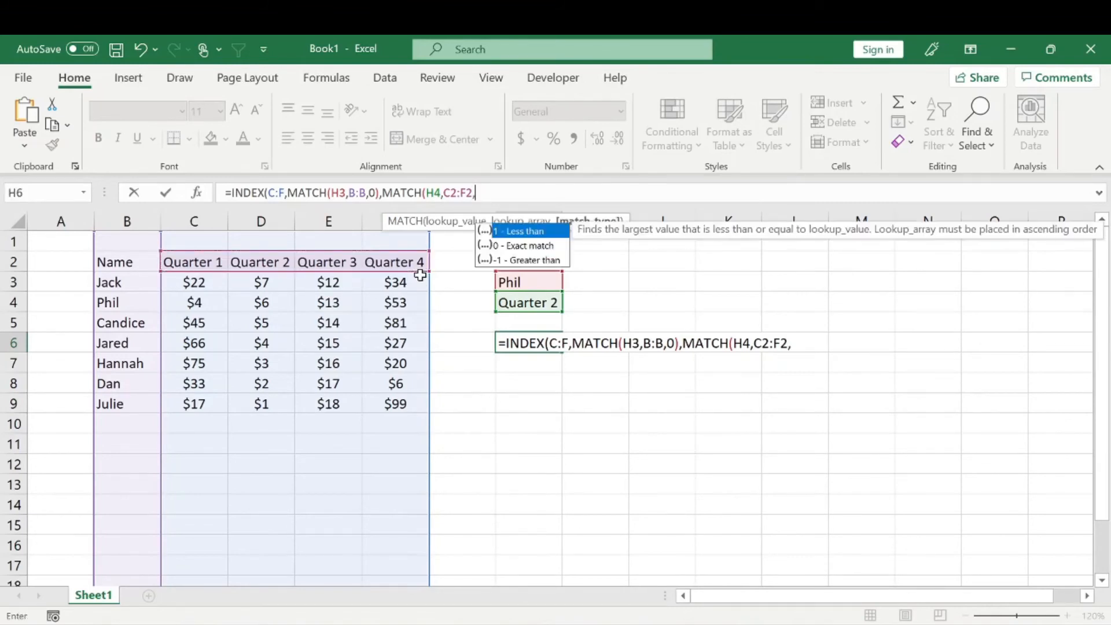
pyautogui.press('Down')
pyautogui.press('Tab')
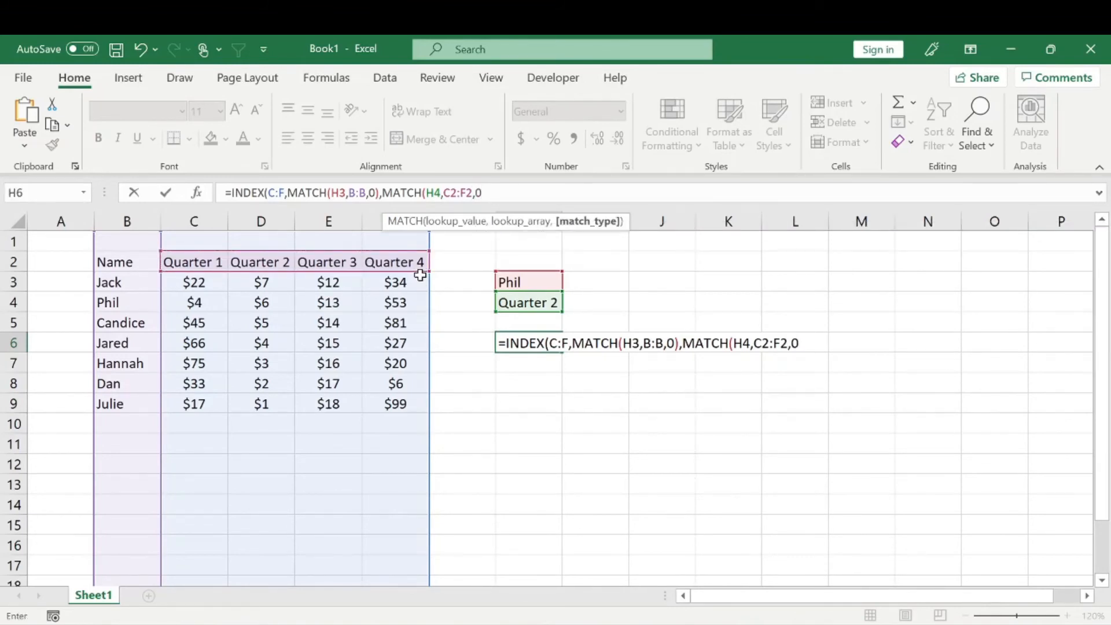
pyautogui.write('))')
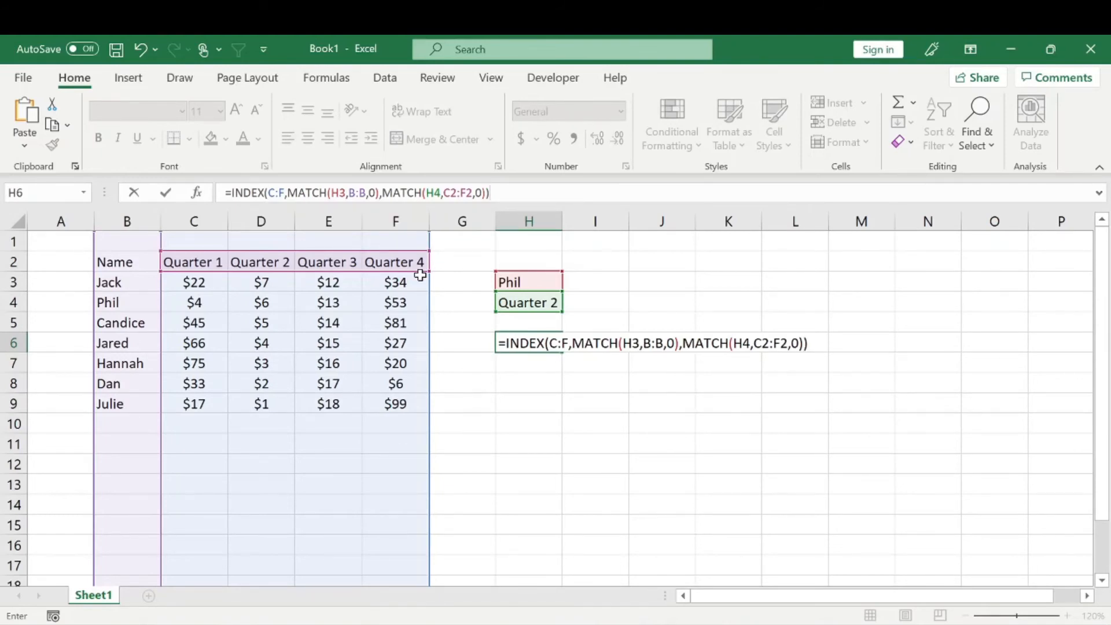
pyautogui.press('Return')
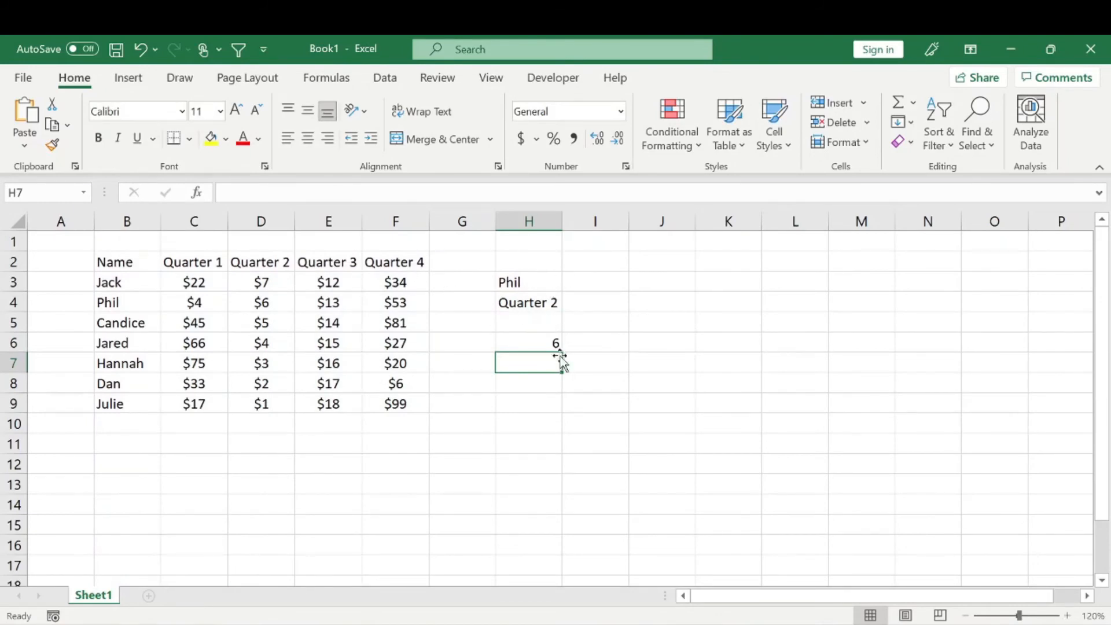
# - Replace the lookup name in cell H3 with the name listed in cell B6
pyautogui.click(507, 283)
pyautogui.write('Jared')
pyautogui.press('Return')
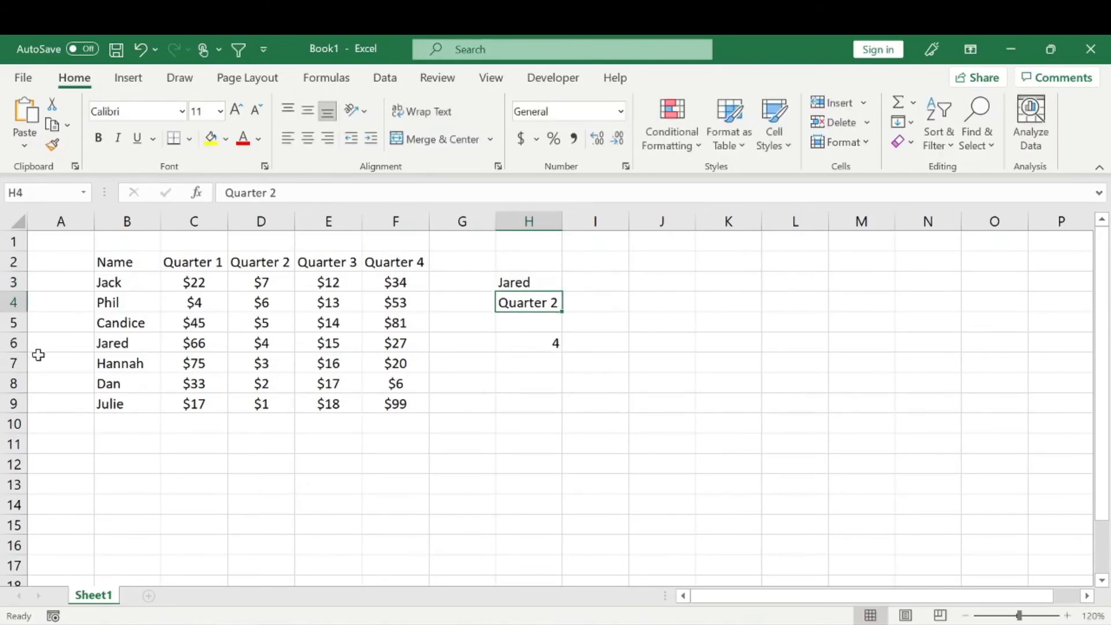
# - Check the matching amount in cell D6, and change the lookup quarter in cell H4 to Quarter 1
pyautogui.click(250, 343)
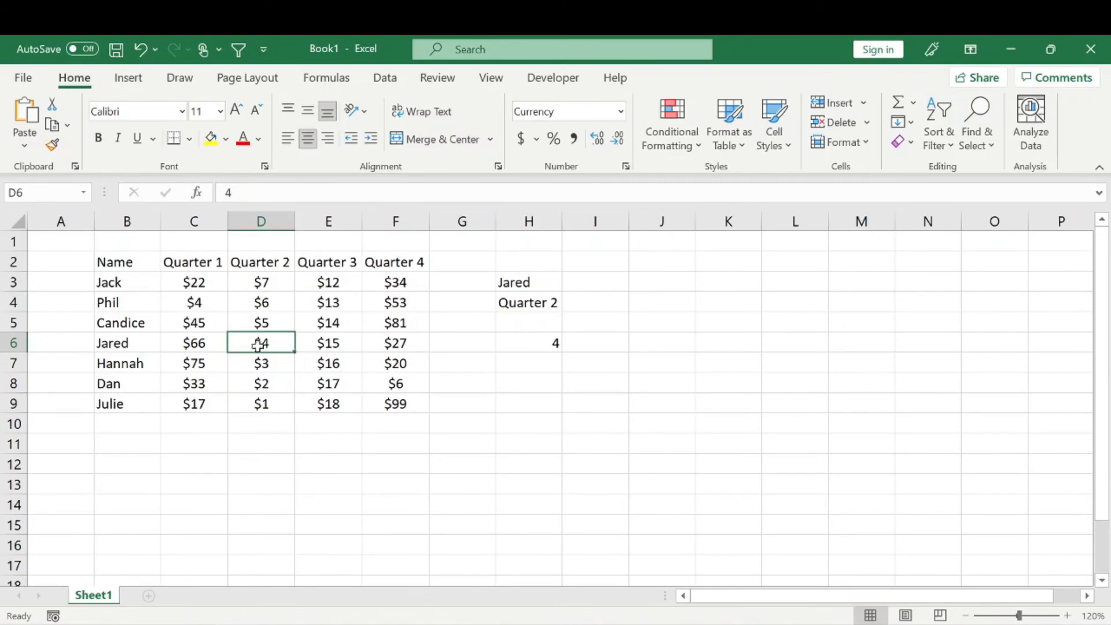
pyautogui.click(528, 298)
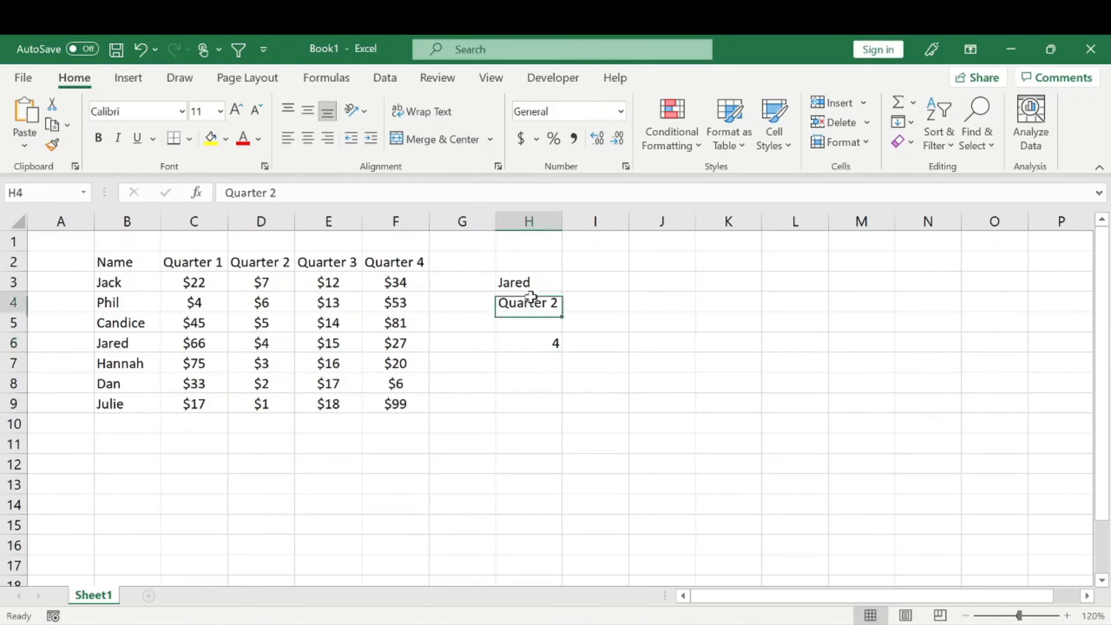
pyautogui.click(277, 192)
pyautogui.press('BackSpace')
pyautogui.write('1')
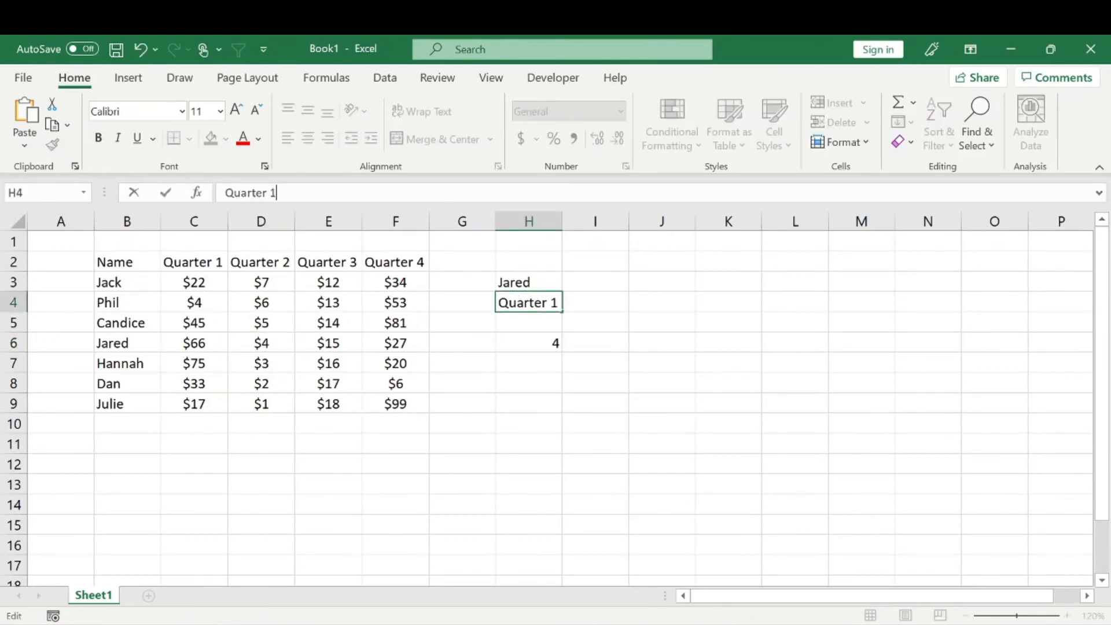
pyautogui.press('Return')
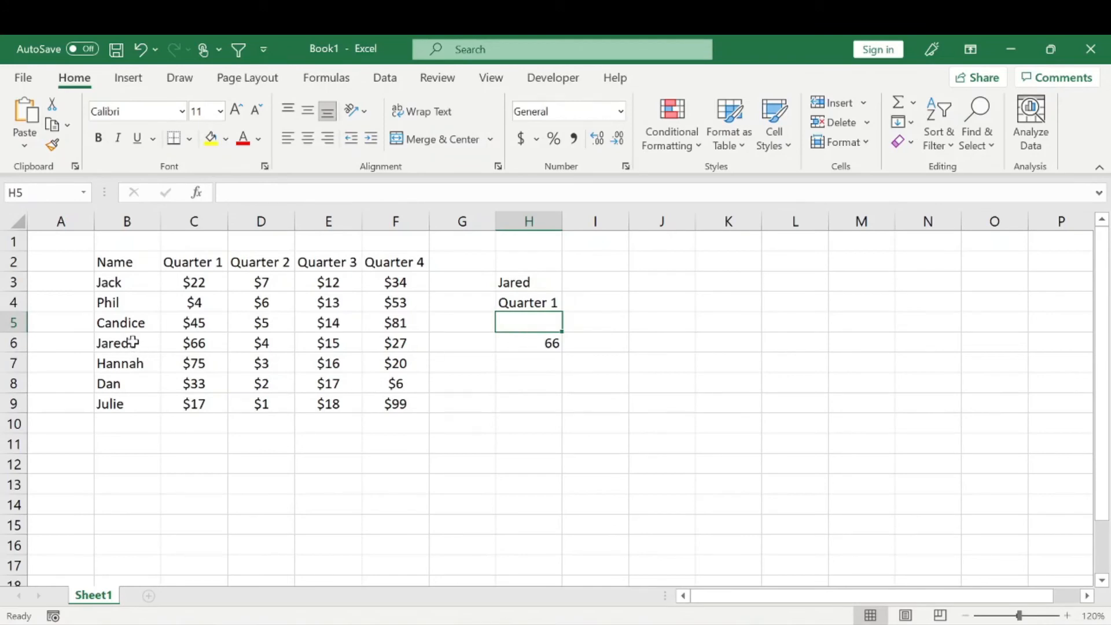
# - Compare the H6 lookup result with the Quarter 1 amount in C6, and review the inputs in H3:H4 and the source columns B:F
pyautogui.moveTo(131, 342); pyautogui.dragTo(220, 343)
pyautogui.click(203, 342)
pyautogui.moveTo(195, 263); pyautogui.dragTo(129, 344)
pyautogui.click(194, 342)
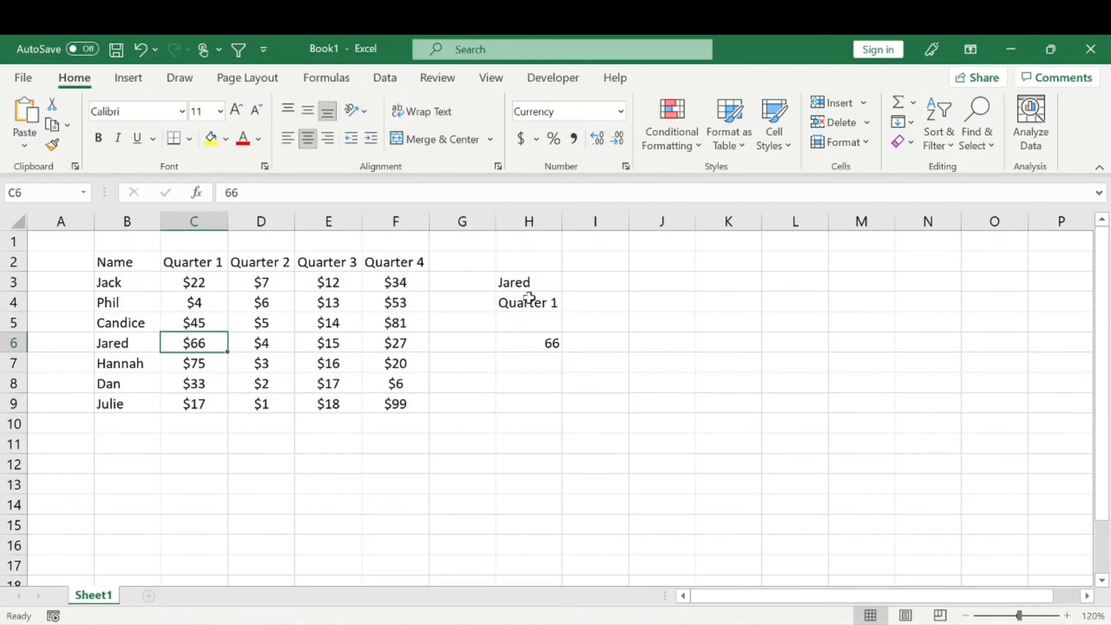
pyautogui.click(528, 345)
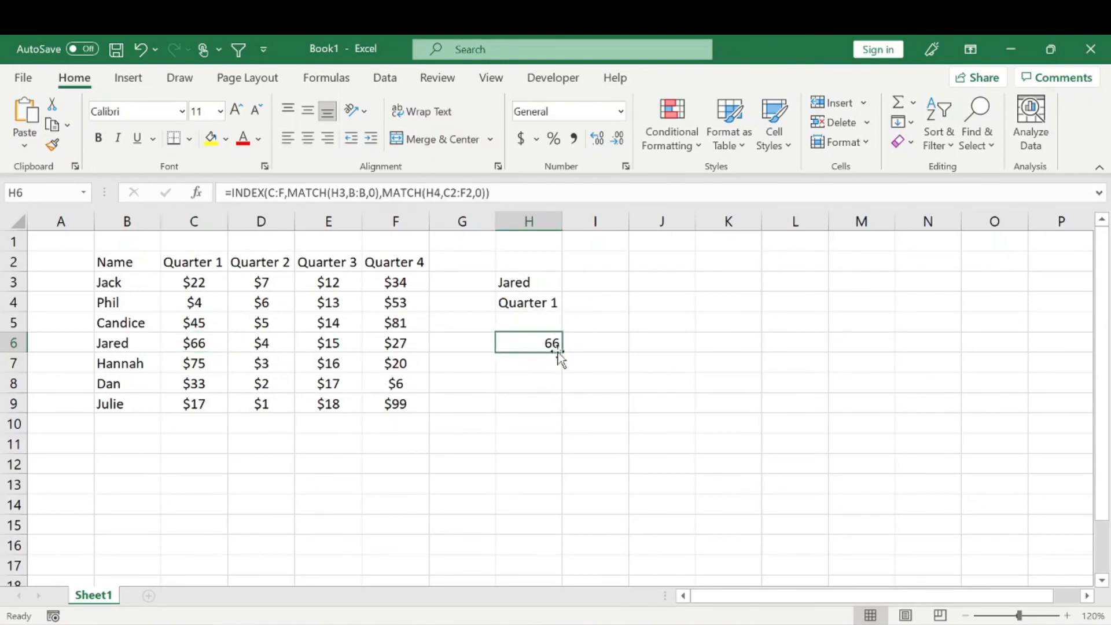
pyautogui.moveTo(528, 285); pyautogui.dragTo(529, 296)
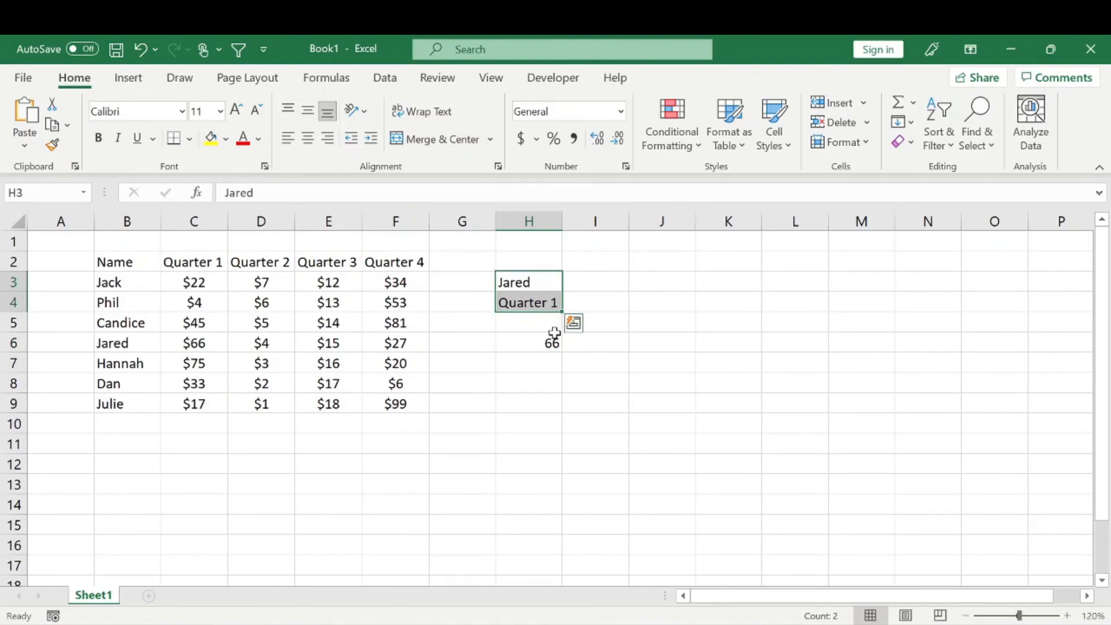
pyautogui.click(538, 344)
pyautogui.moveTo(139, 222); pyautogui.dragTo(427, 262)
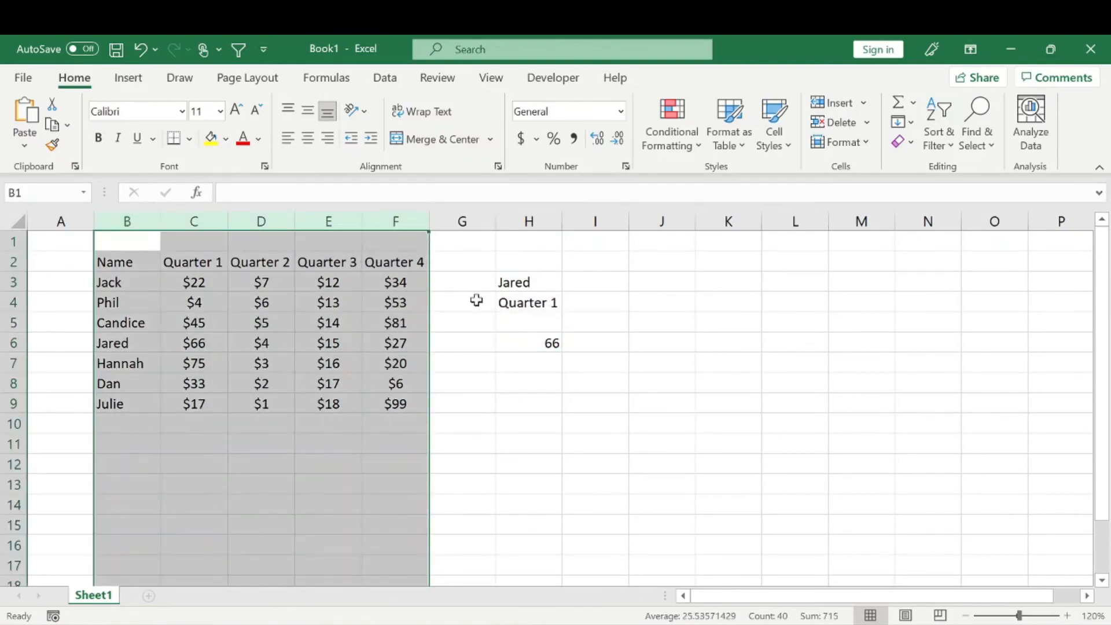
pyautogui.click(632, 357)
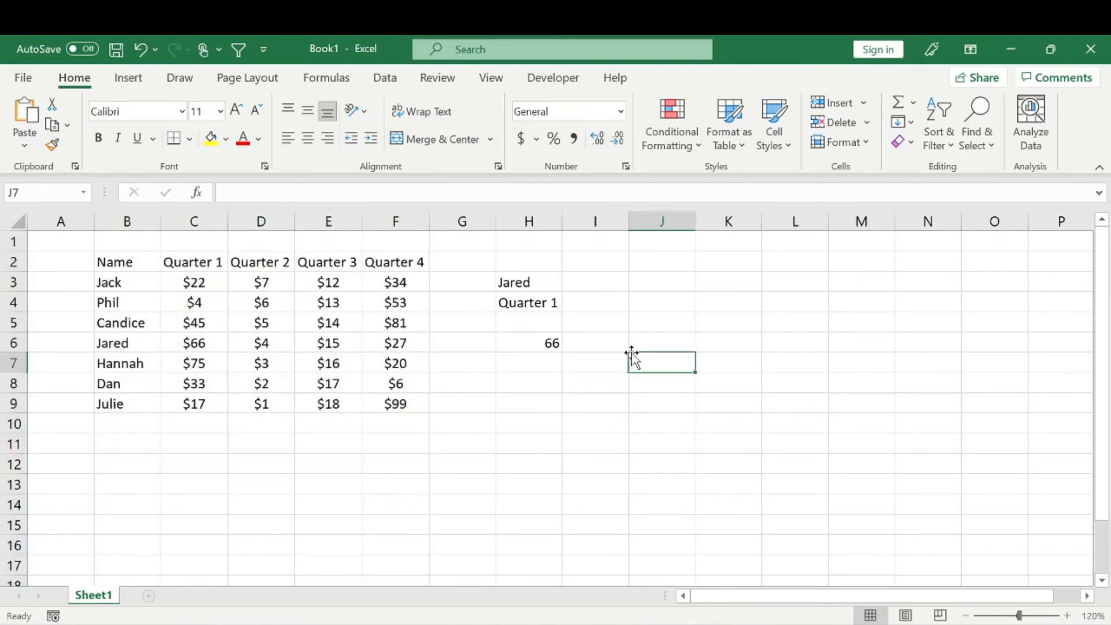